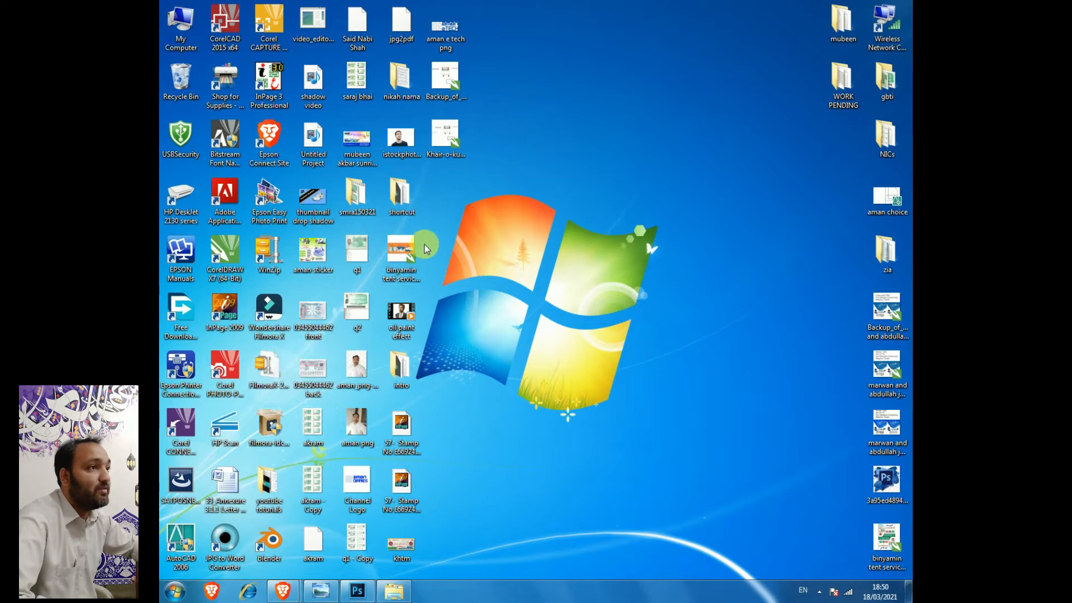
left_click(360, 590)
left_click(849, 6)
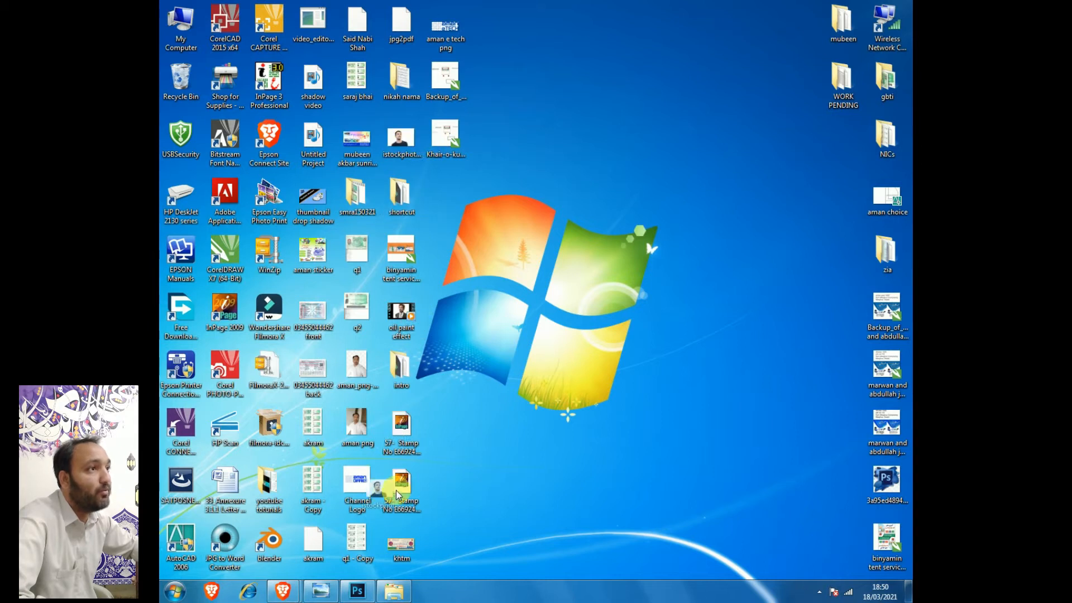
left_click(359, 592)
left_click_drag(360, 596, 420, 404)
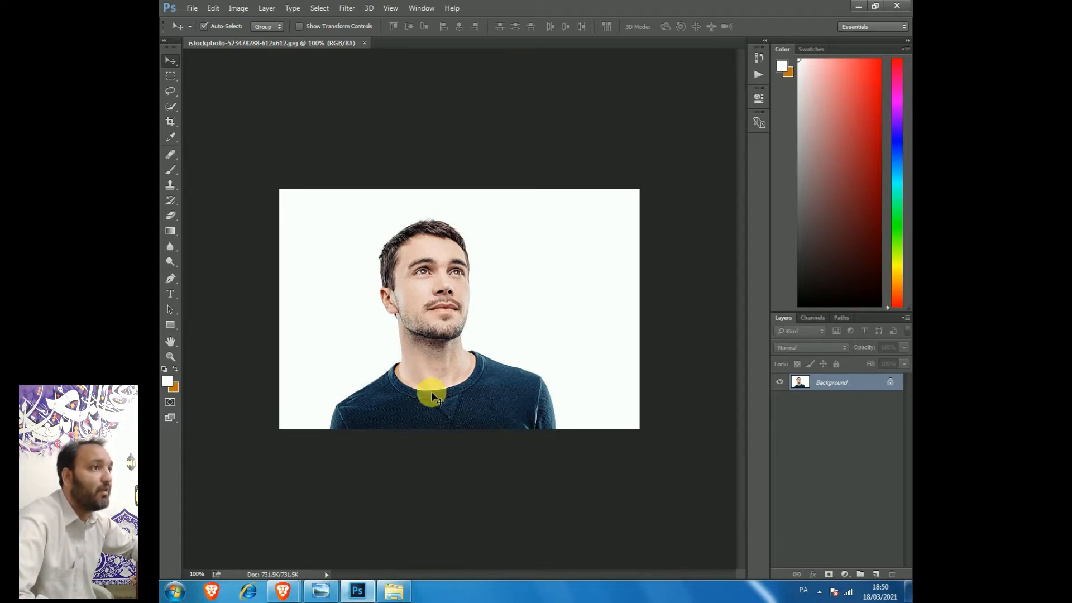
left_click(169, 79)
left_click_drag(311, 234, 359, 275)
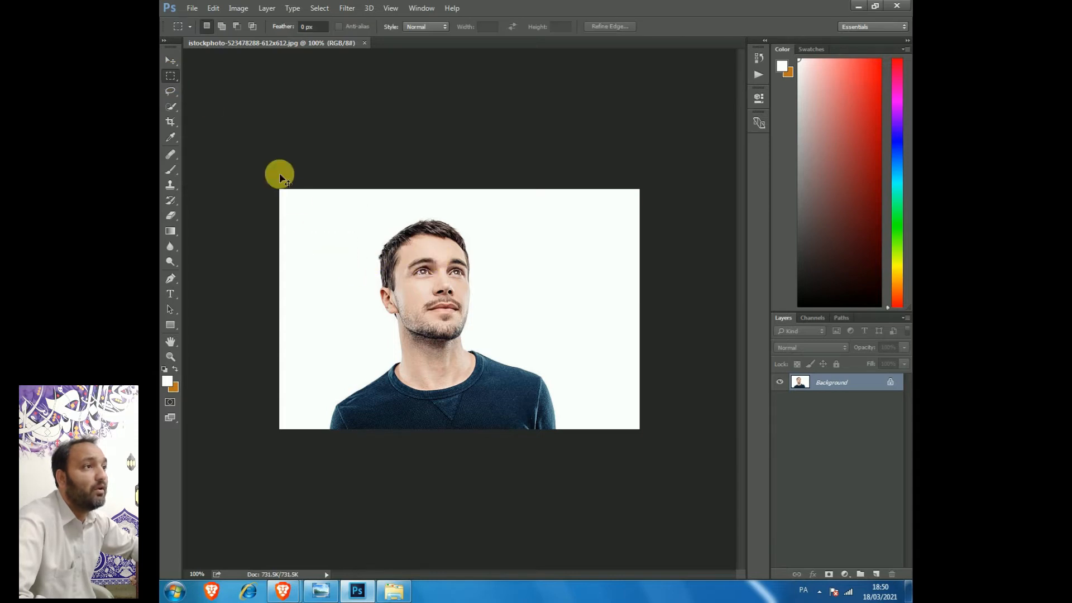
left_click(171, 94)
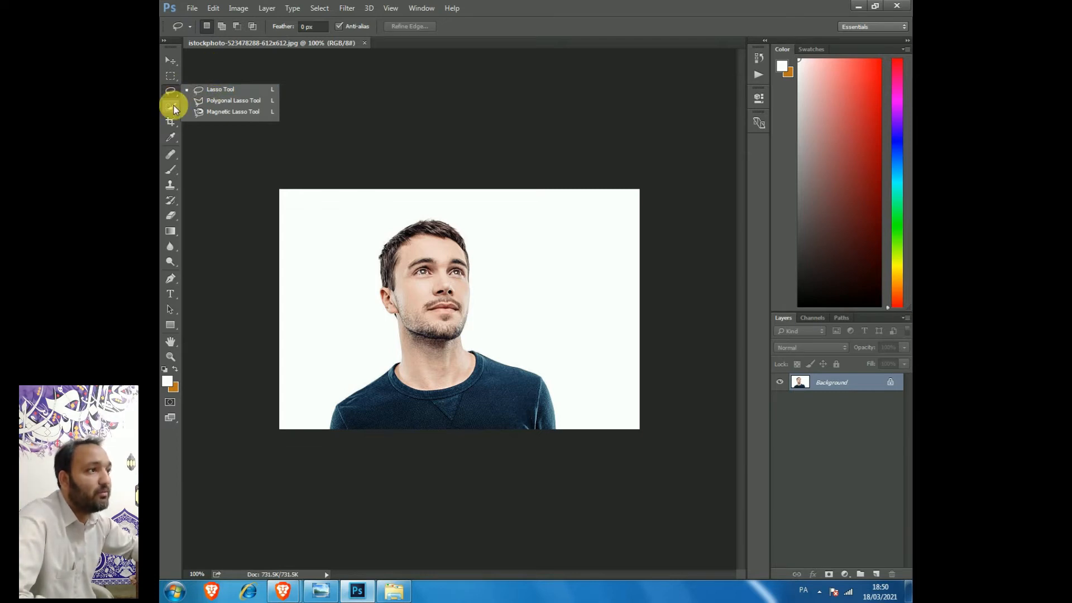
left_click(217, 153)
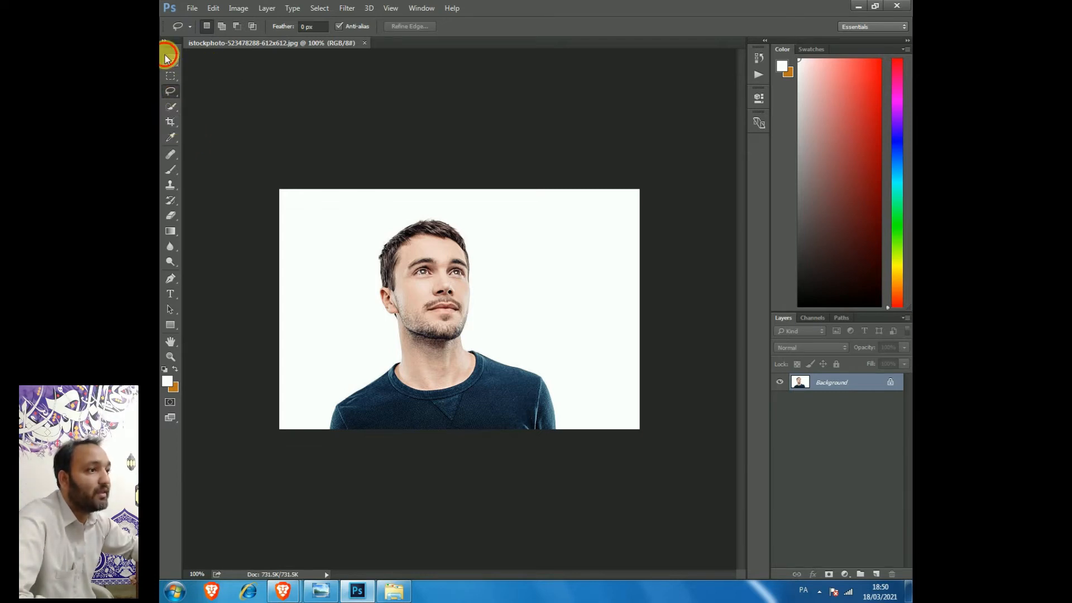
left_click(168, 58)
- Try cropping the portrait from both sides to frame the man, and undo the crop
left_click(173, 129)
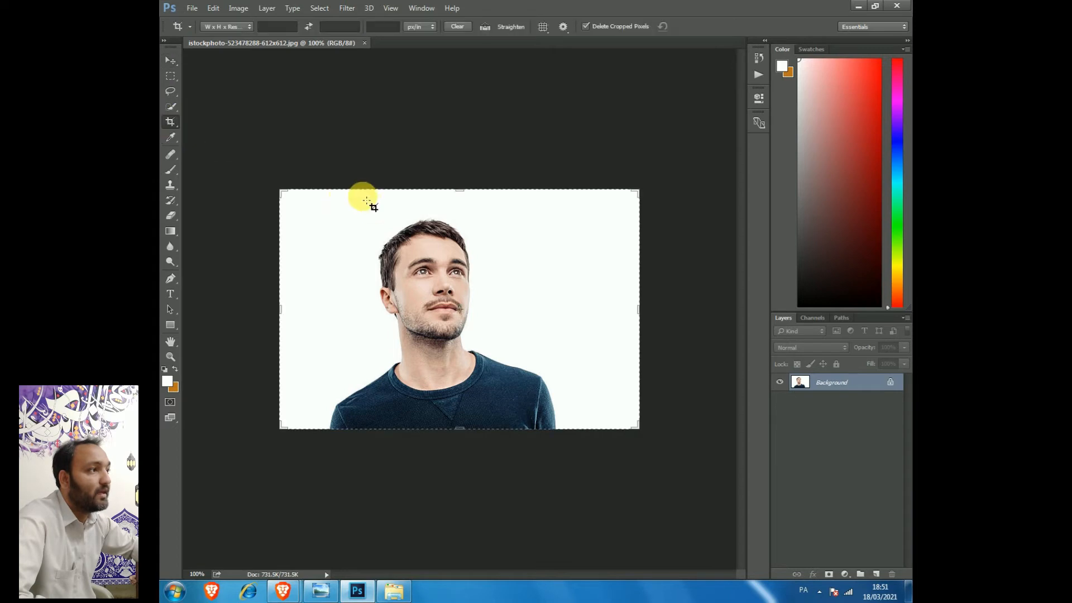
left_click_drag(280, 309, 329, 306)
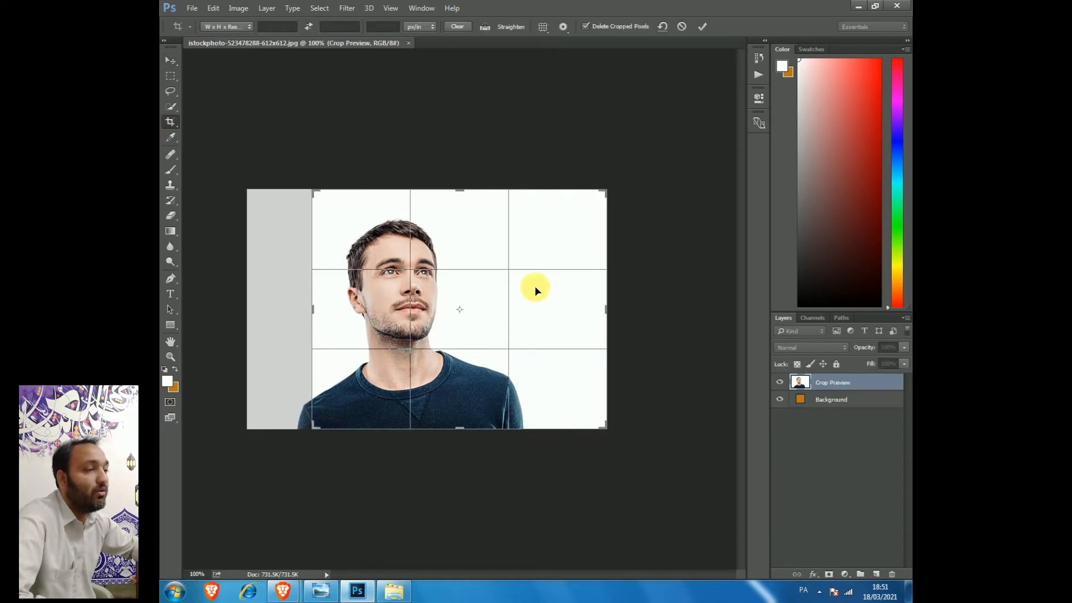
left_click_drag(602, 314, 543, 327)
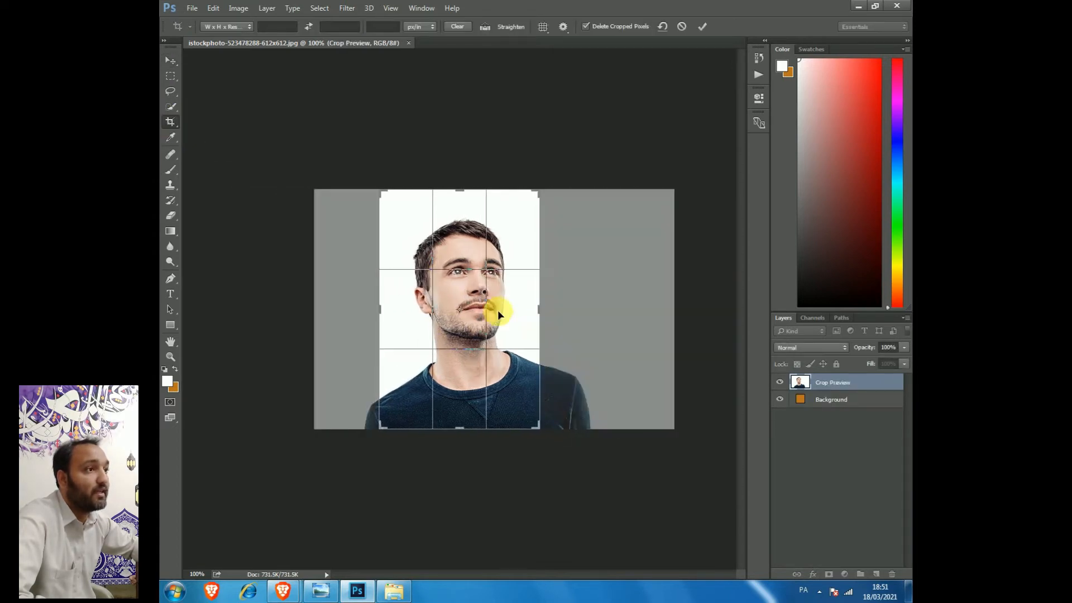
double_click(495, 311)
key("ctrl+z")
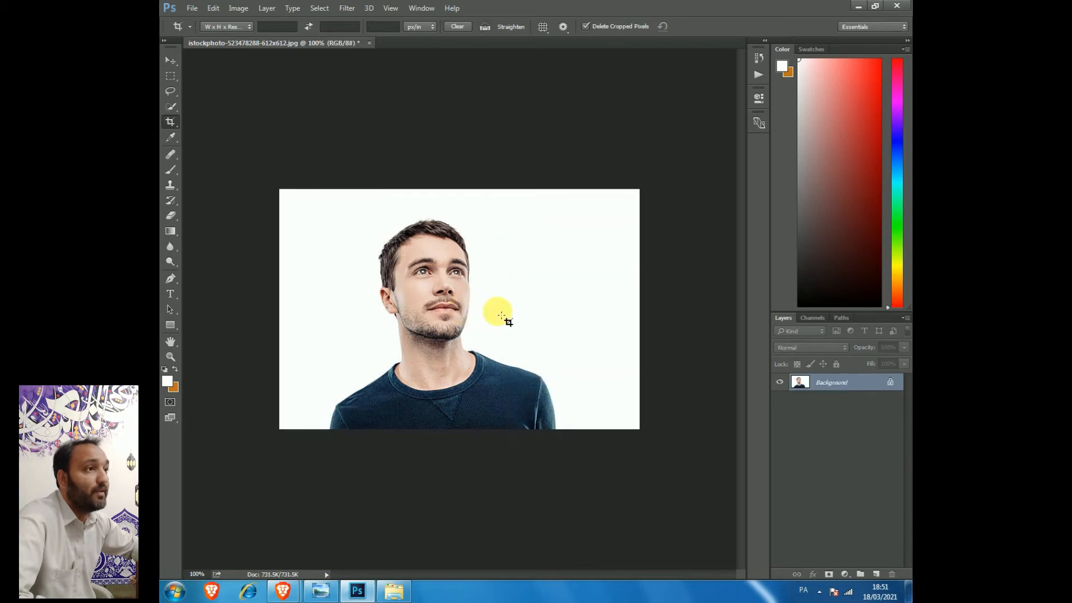
- Set the foreground colour to dark red #9a2a2a
left_click(171, 140)
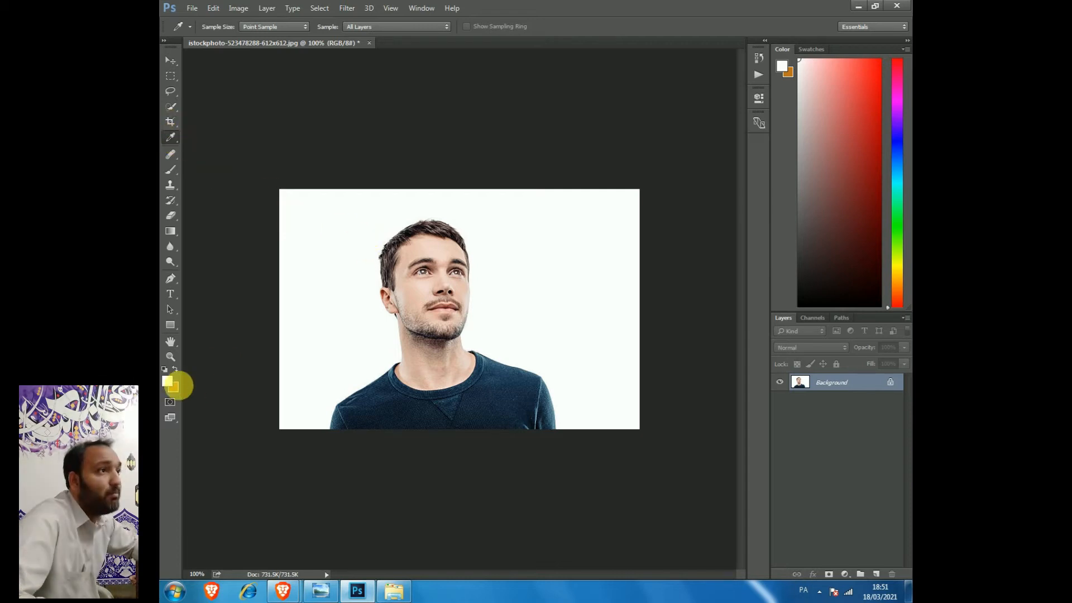
left_click(168, 381)
left_click(498, 214)
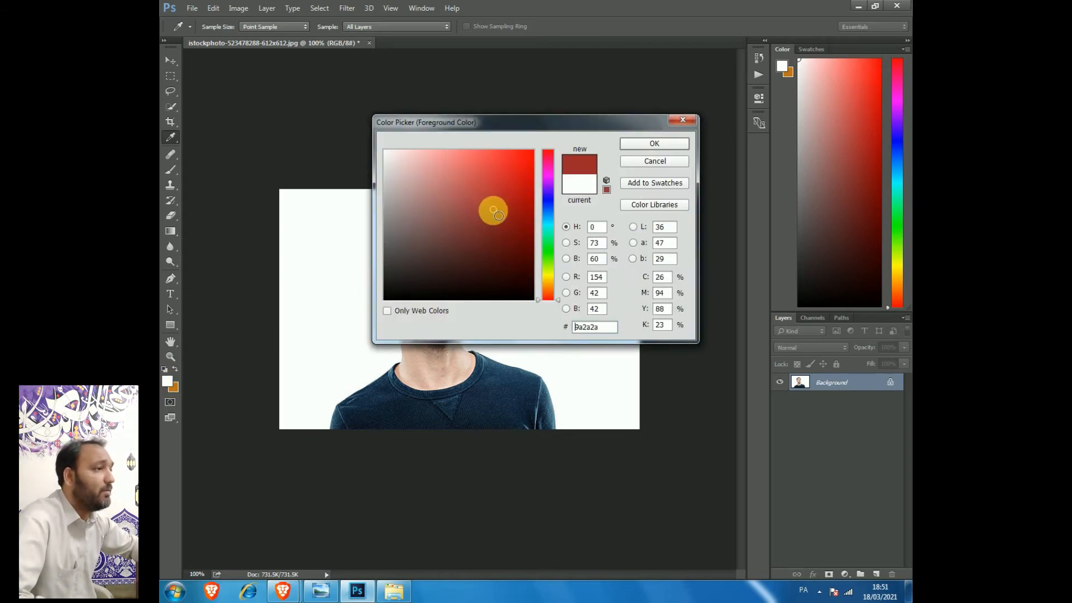
left_click(659, 143)
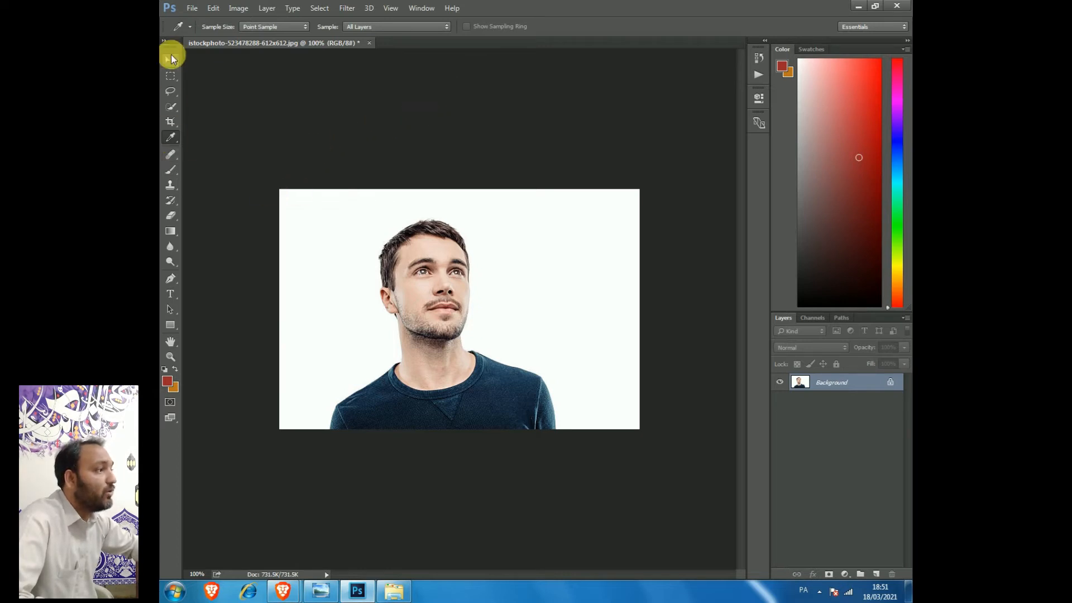
- Unlock the Background layer and move the photo down and to the left on the canvas
left_click(171, 58)
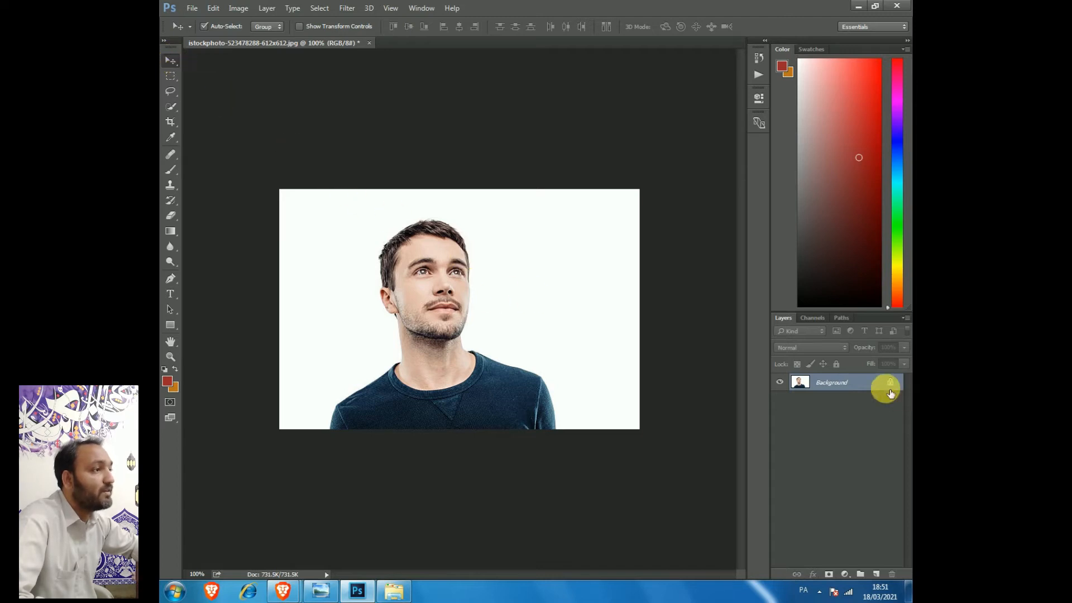
mouse_move(418, 299)
left_mouse_down()
mouse_move(383, 299)
mouse_move(411, 307)
left_mouse_up()
left_click(532, 224)
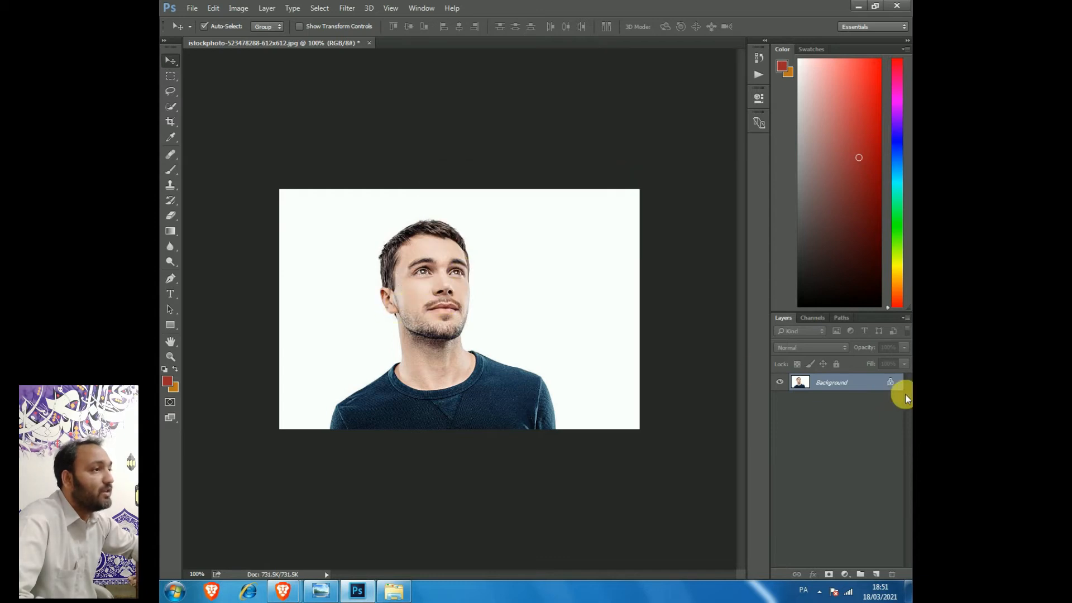
double_click(892, 384)
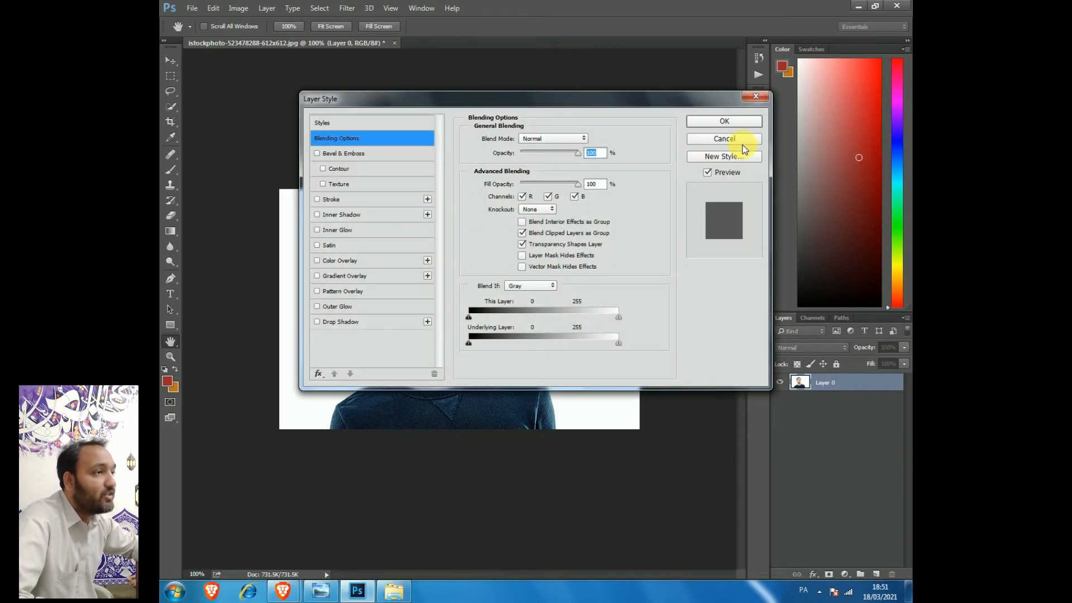
left_click(743, 144)
mouse_move(430, 292)
left_mouse_down()
mouse_move(459, 246)
mouse_move(438, 312)
mouse_move(406, 279)
mouse_move(402, 292)
mouse_move(468, 283)
mouse_move(407, 246)
mouse_move(418, 239)
mouse_move(390, 279)
mouse_move(438, 290)
mouse_move(467, 249)
mouse_move(430, 242)
mouse_move(427, 274)
mouse_move(491, 266)
mouse_move(460, 212)
mouse_move(397, 233)
mouse_move(384, 288)
mouse_move(473, 299)
mouse_move(445, 217)
mouse_move(407, 244)
mouse_move(492, 242)
mouse_move(421, 239)
mouse_move(414, 288)
left_mouse_up()
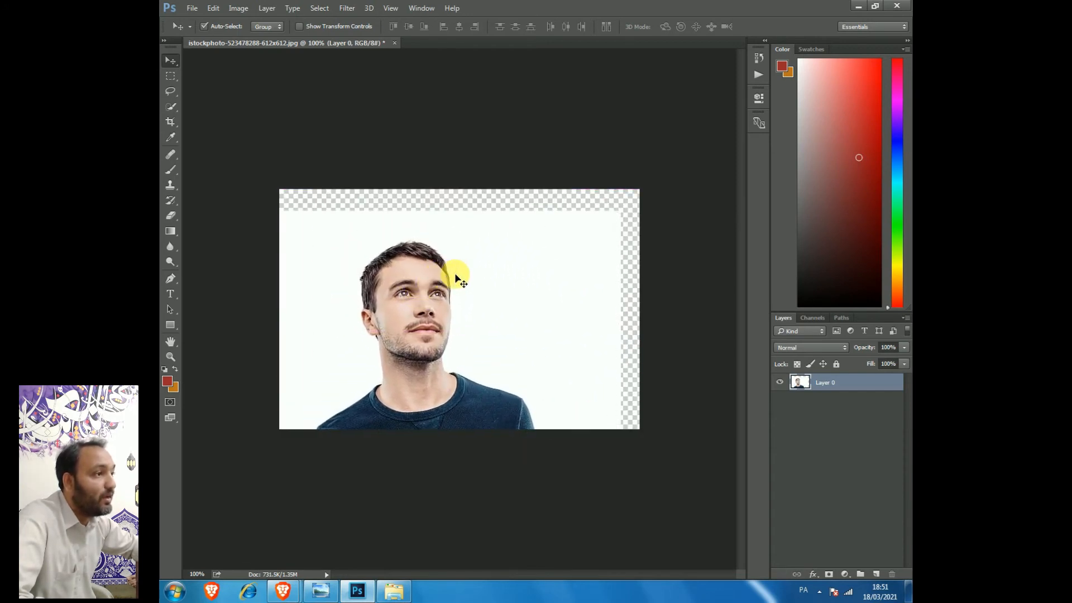
- Turn off Auto-Select for the Move tool, try moving the photo with no layer selected, and reselect Layer 0
left_click(203, 24)
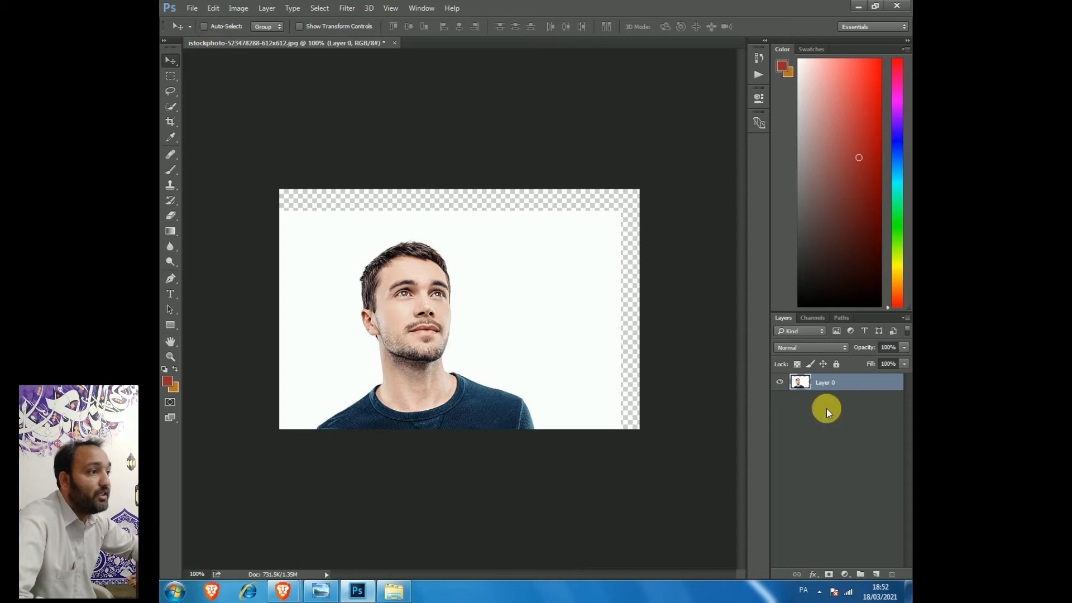
left_click(839, 394)
left_click(491, 357)
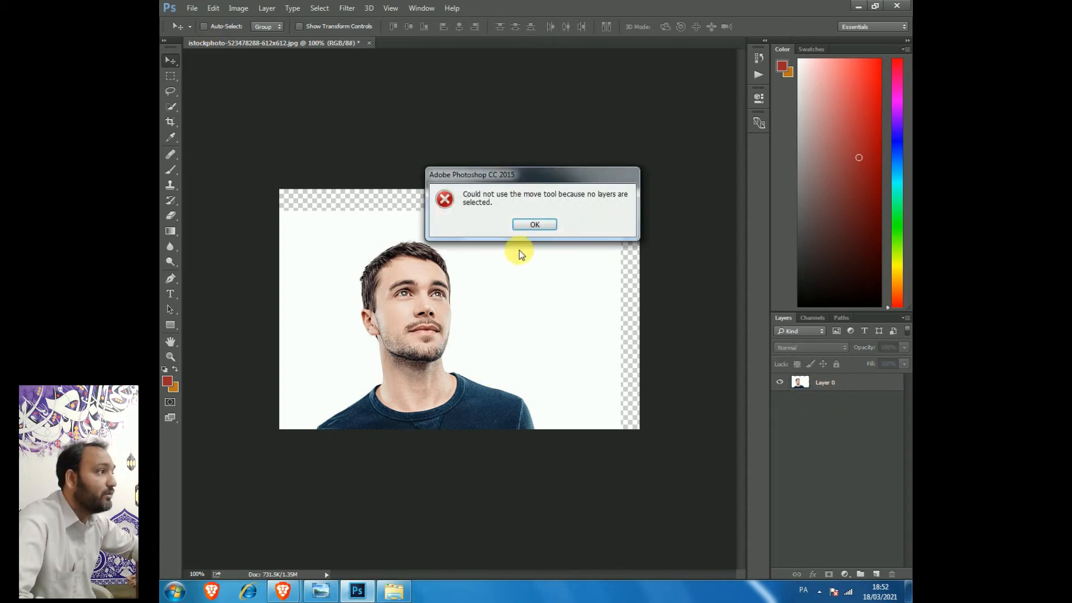
left_click(533, 226)
left_click(832, 387)
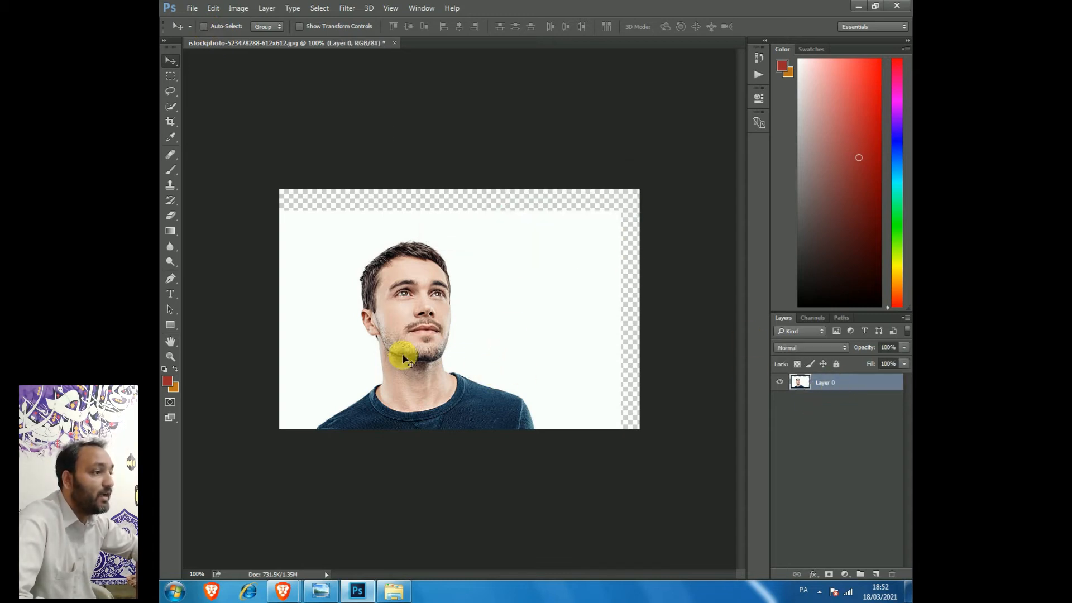
- Move the photo back so it fills the canvas and flatten the image
left_click_drag(398, 344, 414, 319)
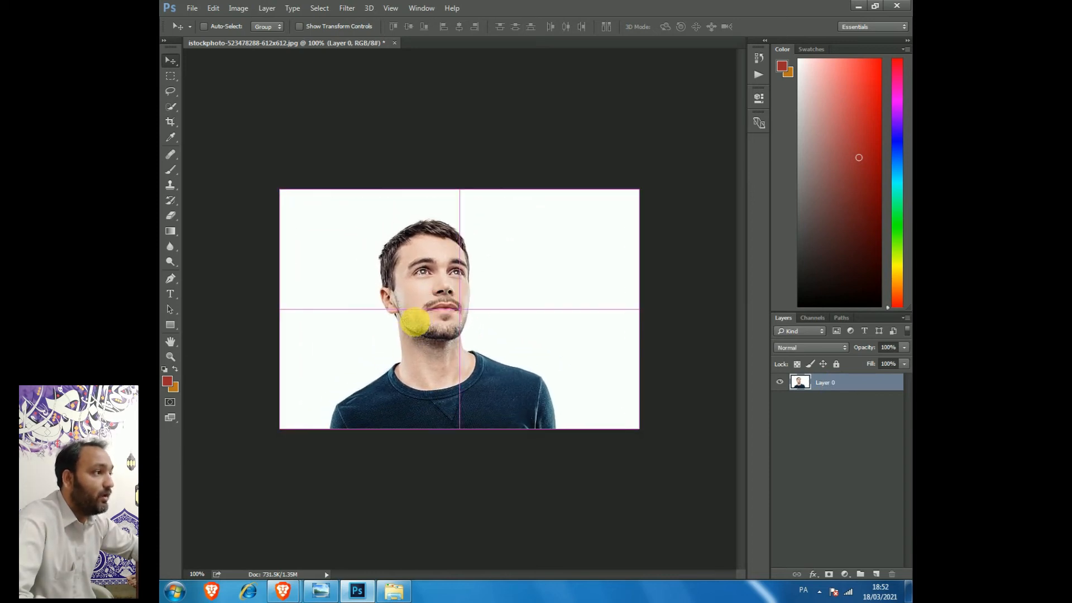
right_click(892, 381)
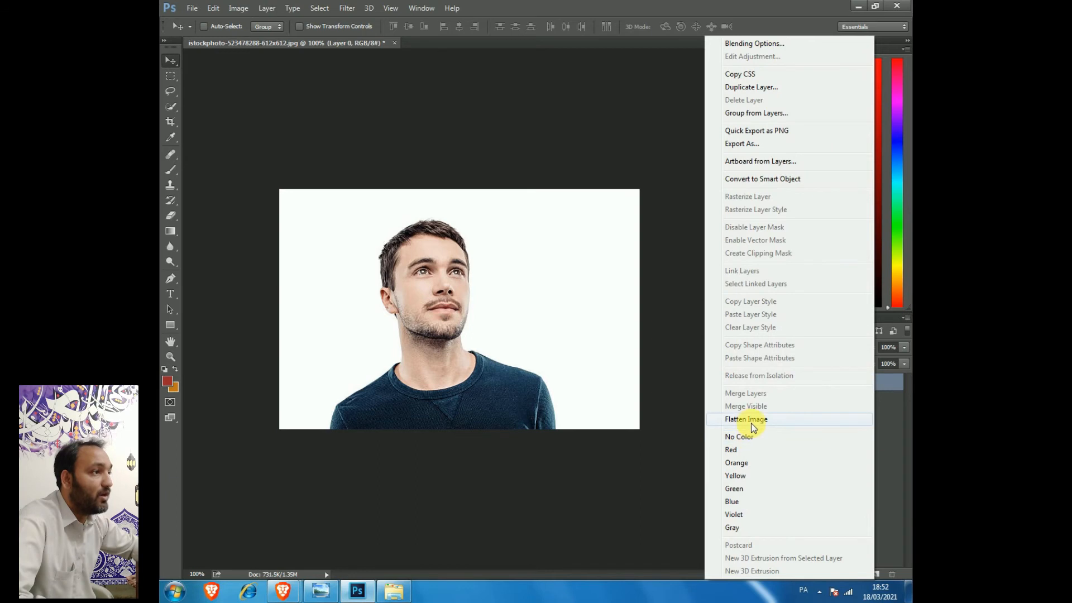
left_click(758, 419)
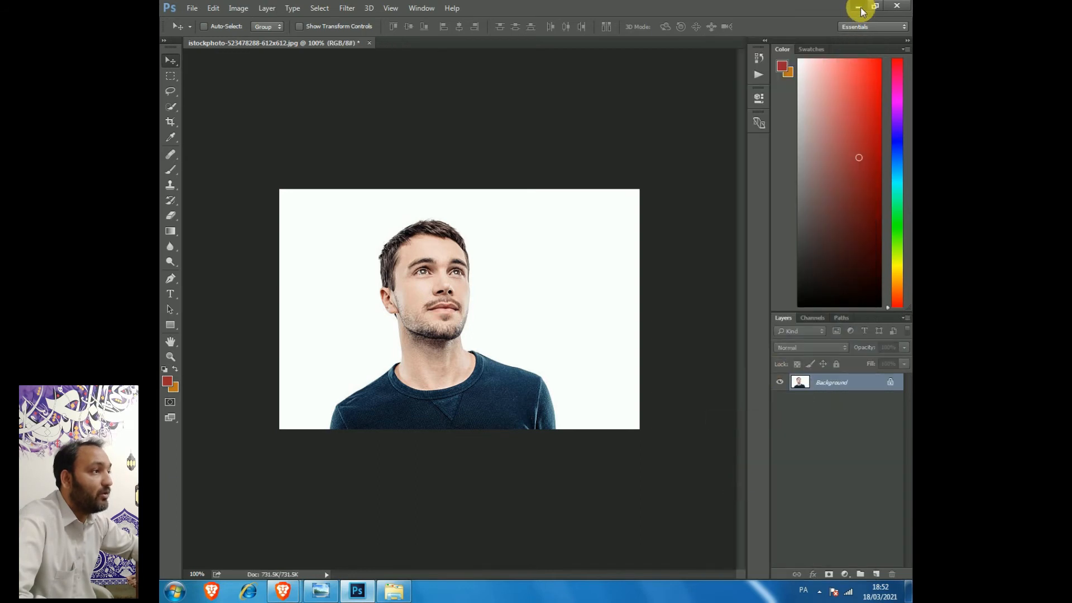
- Place the desktop image "aman e tech png" into the portrait document
left_click(858, 6)
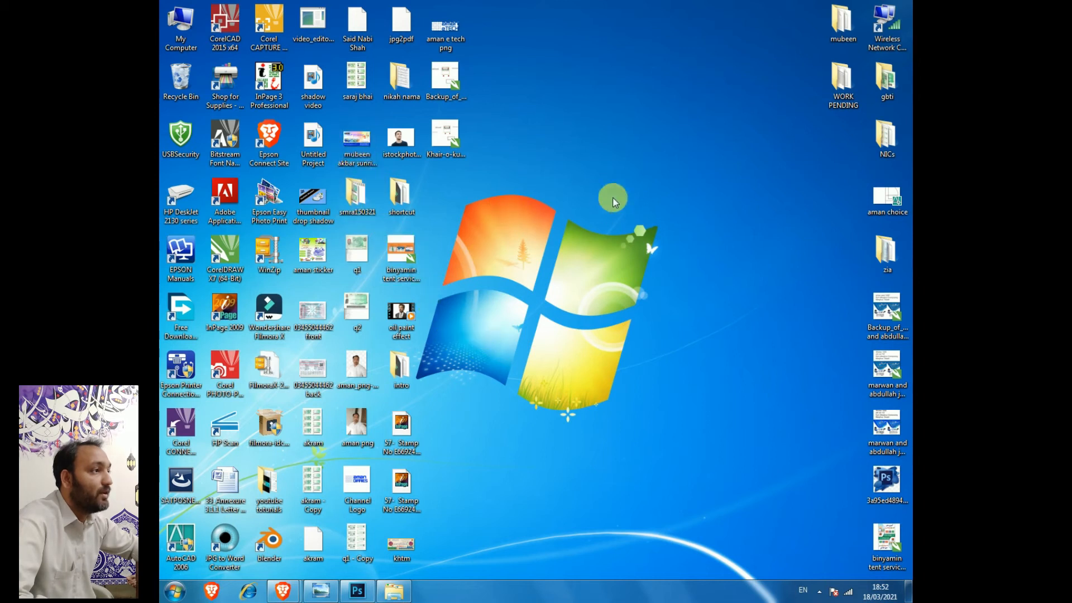
left_click_drag(445, 25, 524, 148)
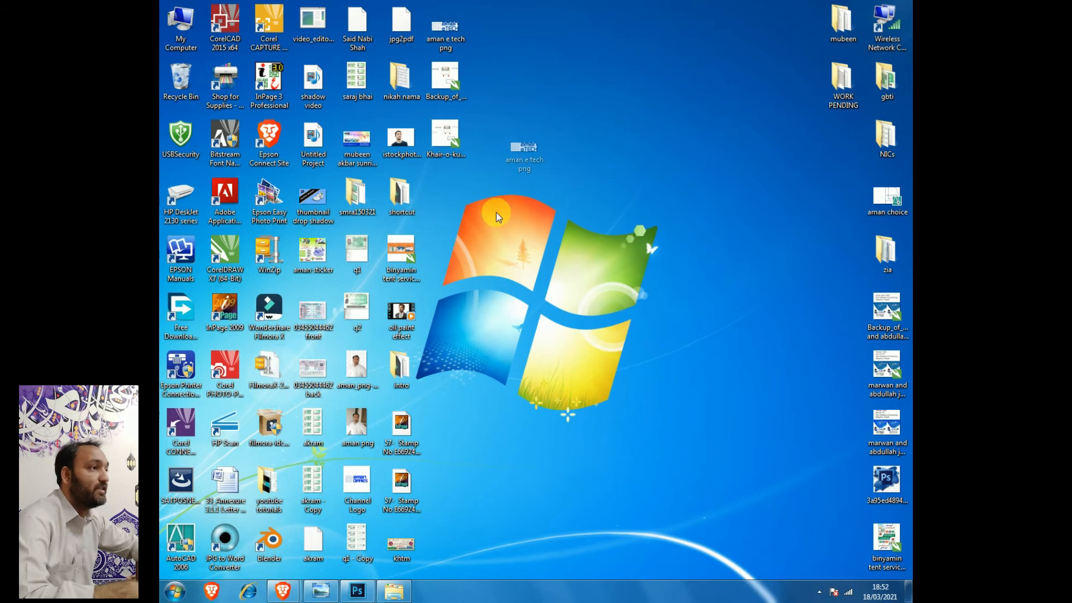
left_click(356, 591)
left_click_drag(356, 591, 507, 302)
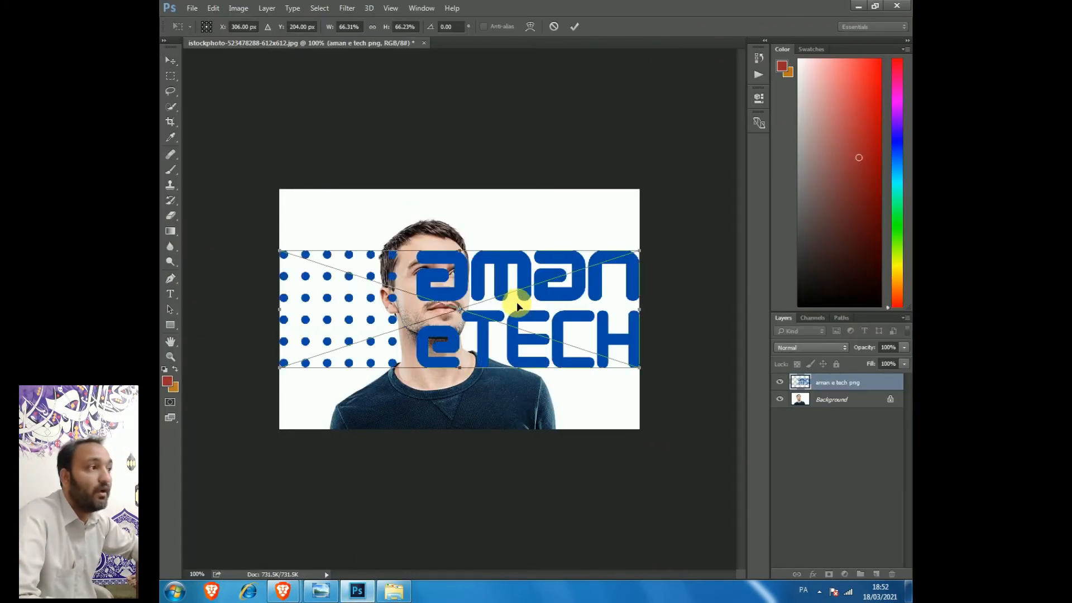
- Scale the placed logo down to about 23% and position it in the photo's upper-right area
left_click_drag(639, 251, 522, 291)
left_click_drag(501, 331, 608, 229)
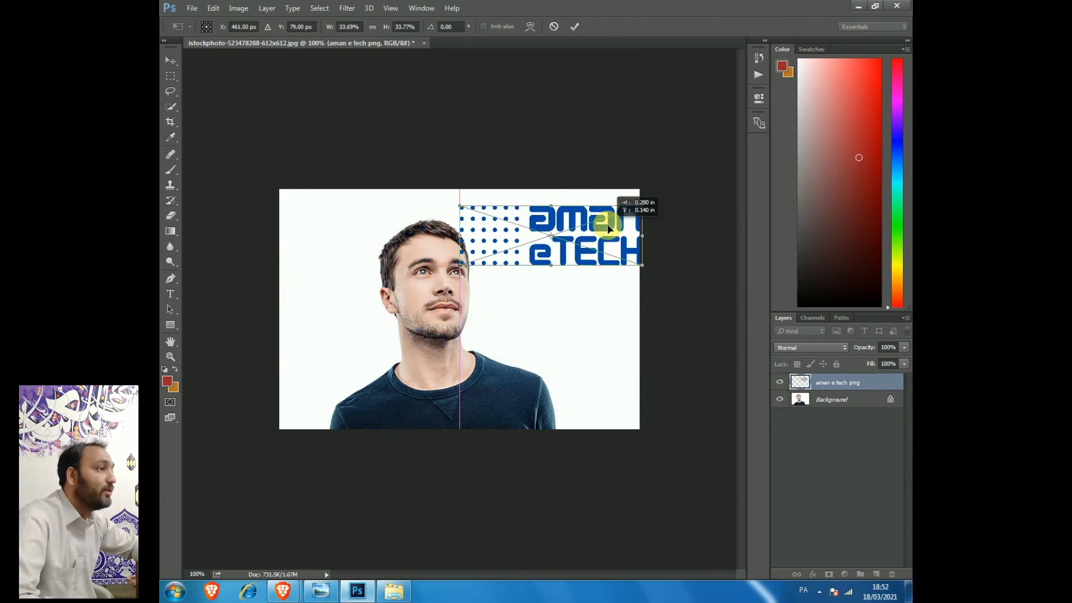
left_click_drag(641, 263, 590, 219)
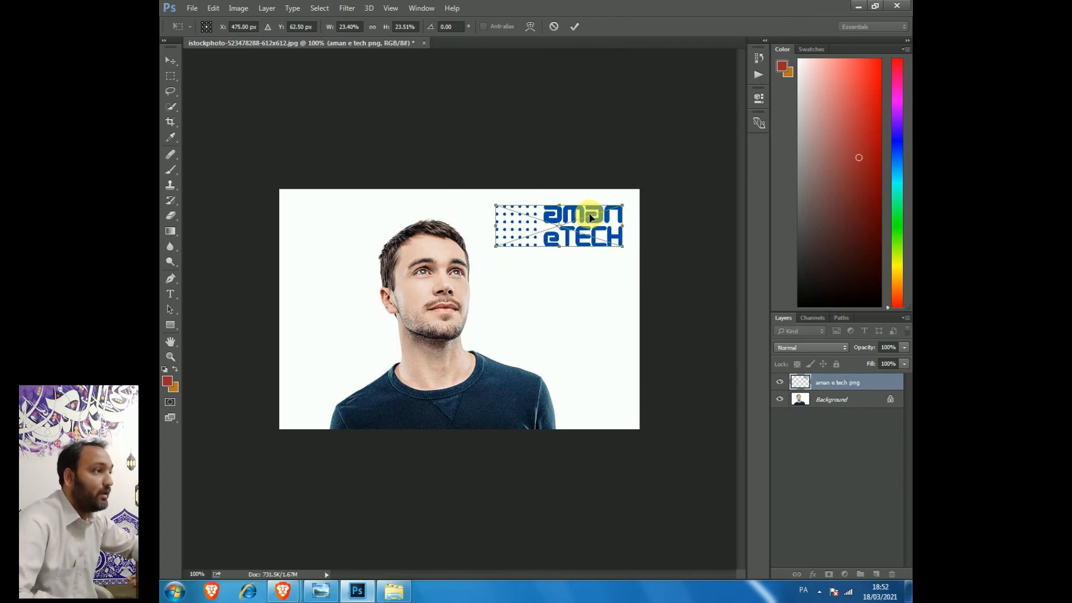
key("Return")
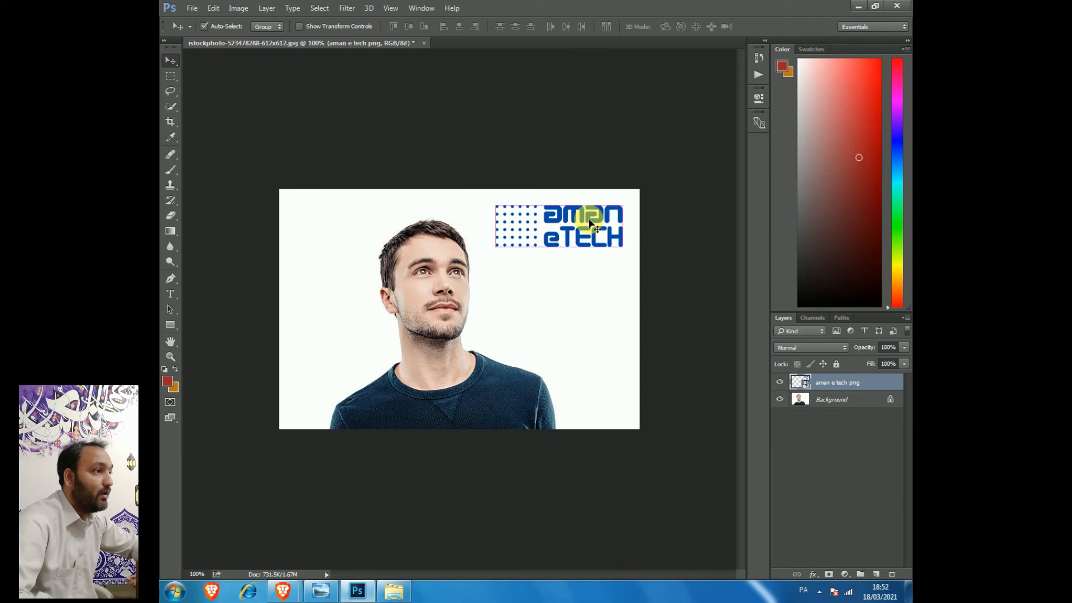
- Enlarge the logo slightly with Free Transform and shift it closer to the photo's right edge
key("ctrl+t")
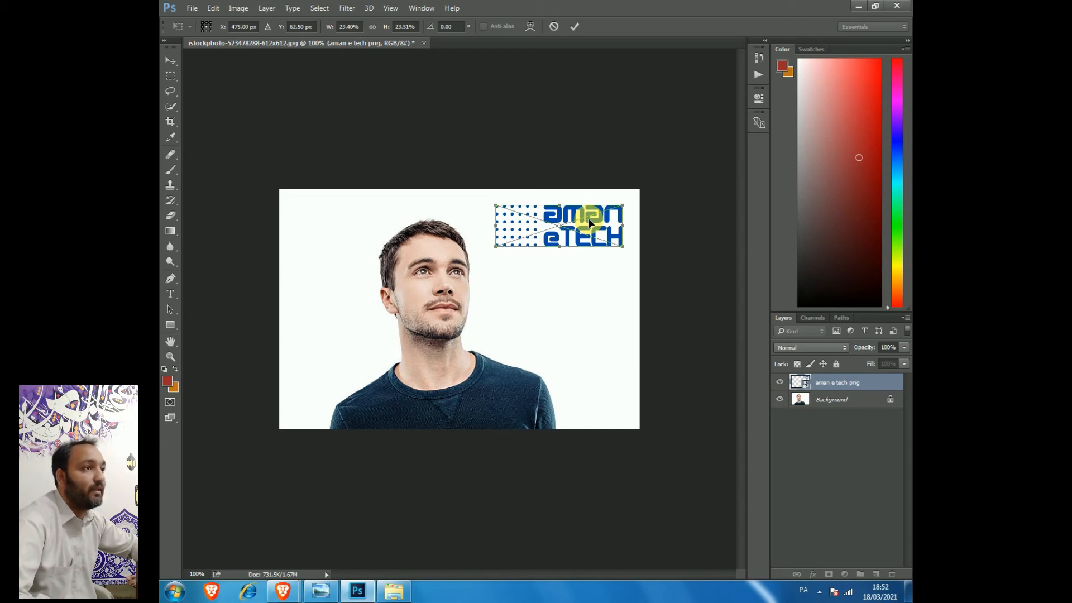
key("Return")
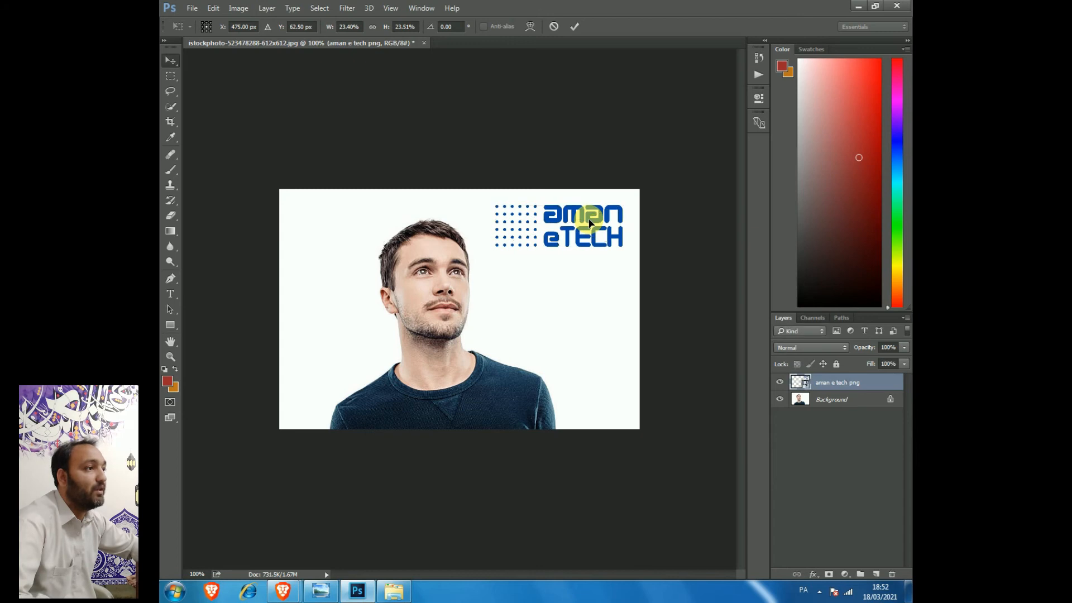
left_click(530, 240)
key("ctrl+t")
left_click_drag(495, 246, 479, 279)
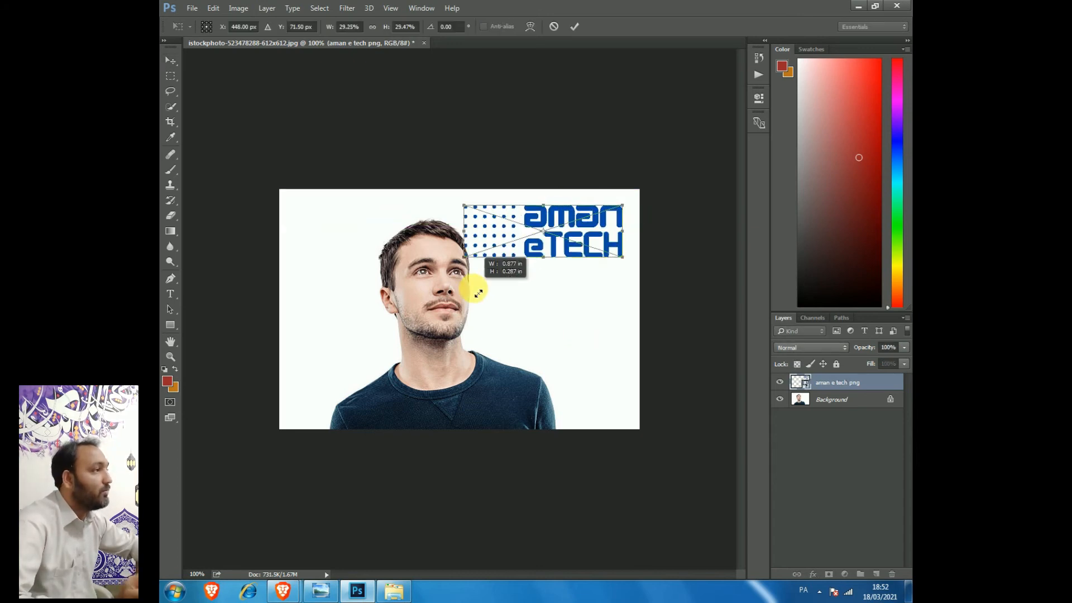
left_click_drag(570, 222, 580, 226)
left_click_drag(472, 209, 481, 213)
key("Return")
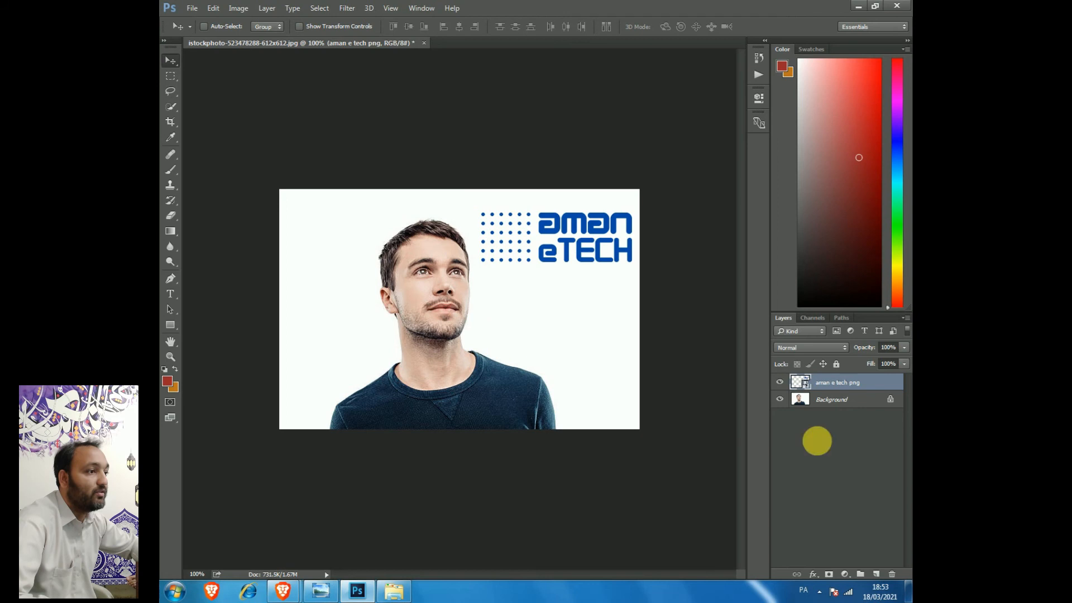
- Unlock the Background layer, delete the white backdrop around the man with a Magic Wand selection, and deselect
left_click(839, 401)
left_click(890, 398)
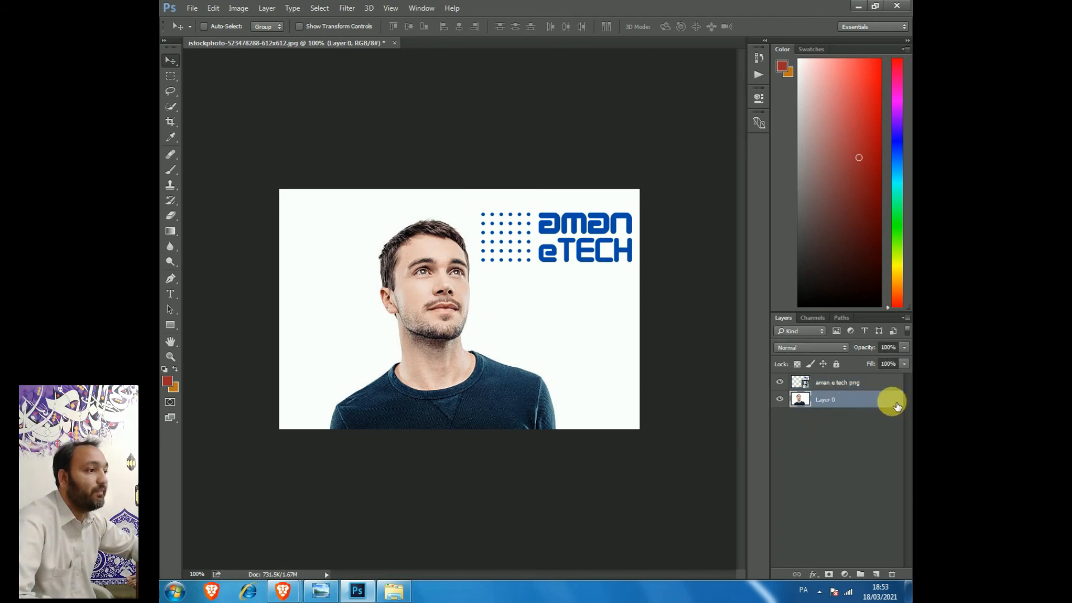
left_click(172, 108)
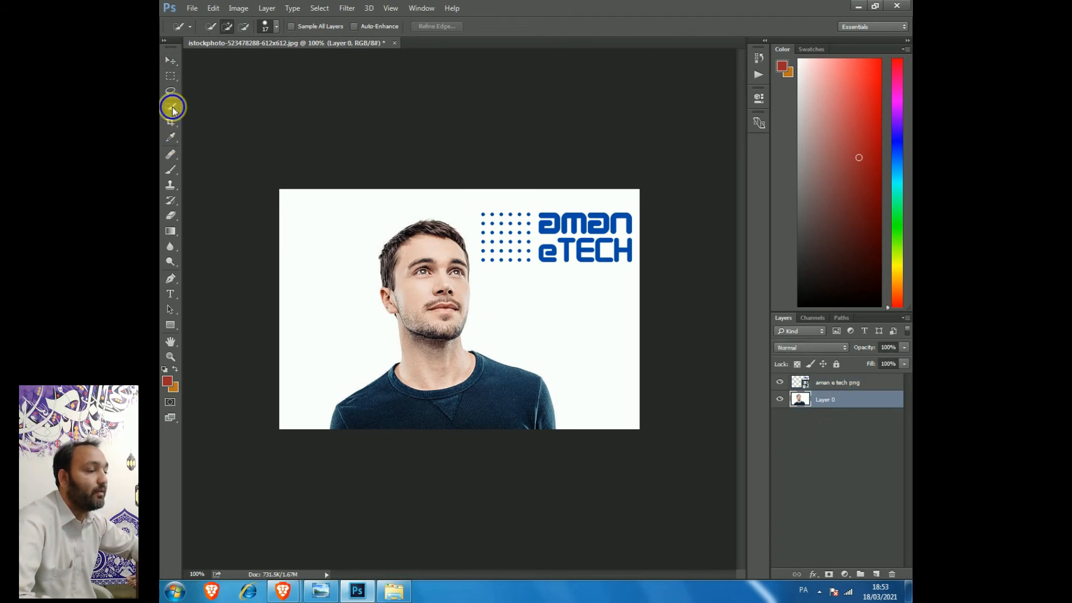
left_click(217, 119)
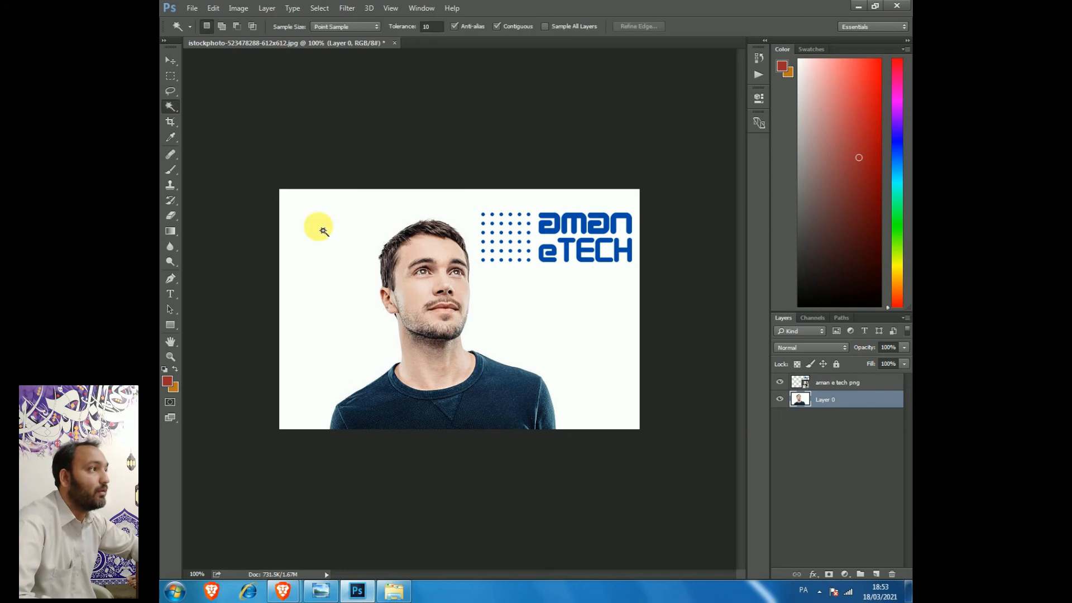
left_click(318, 269)
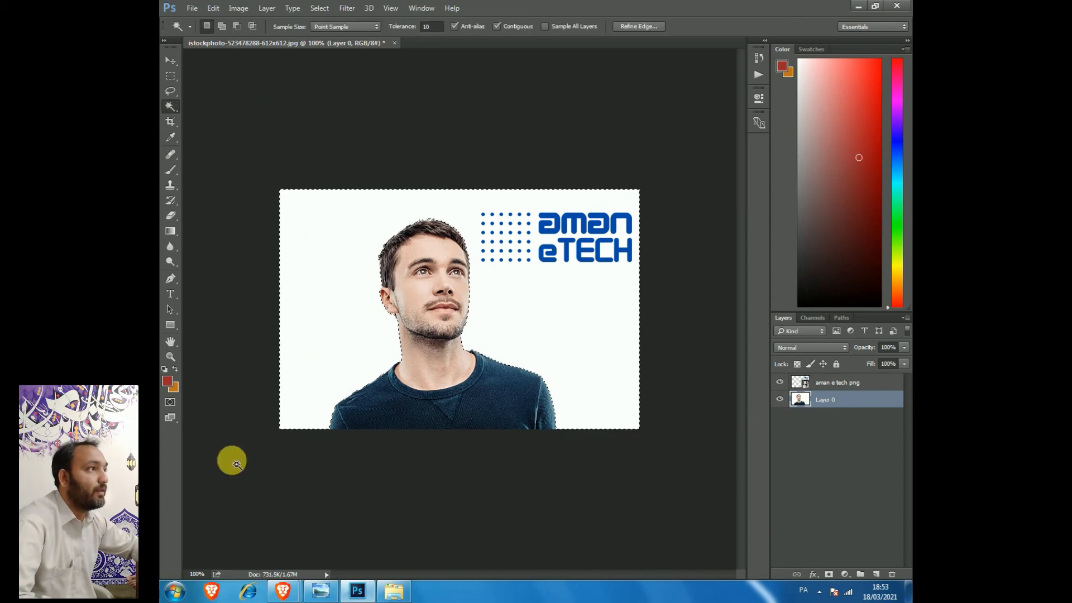
key("Delete")
key("ctrl+d")
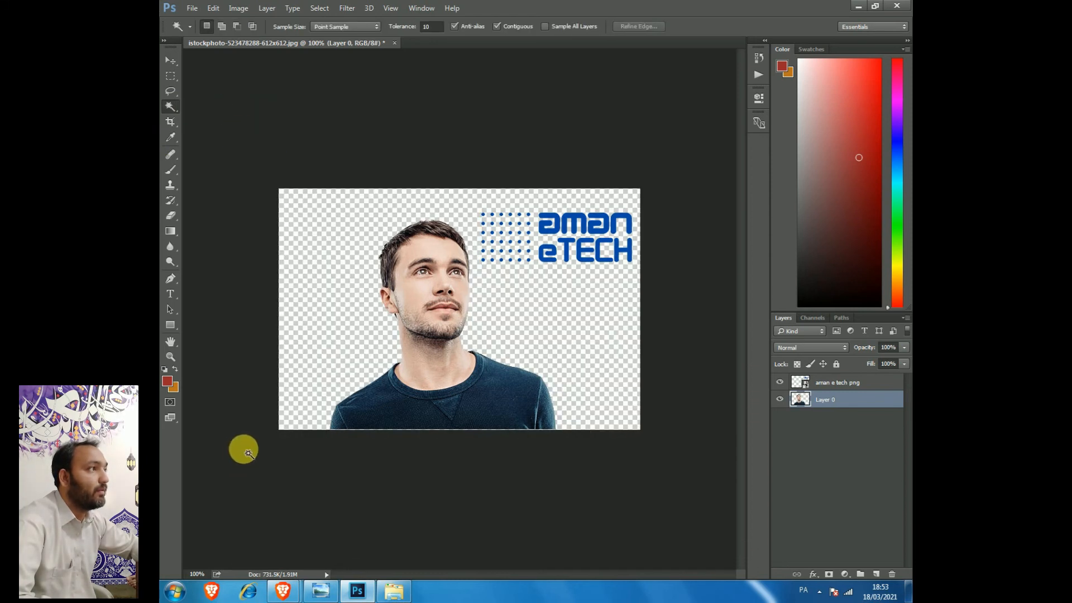
- Switch to the Brave browser's Google Images results for "background" and preview the pale blue-and-orange watercolour image from Freepik
left_click(857, 10)
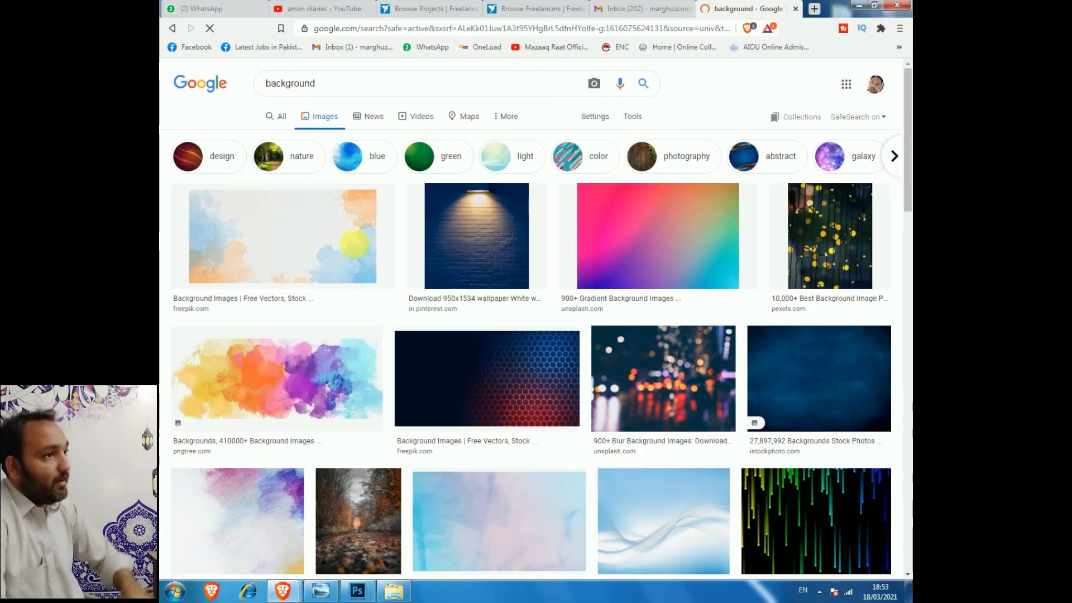
left_click(280, 246)
right_click(747, 191)
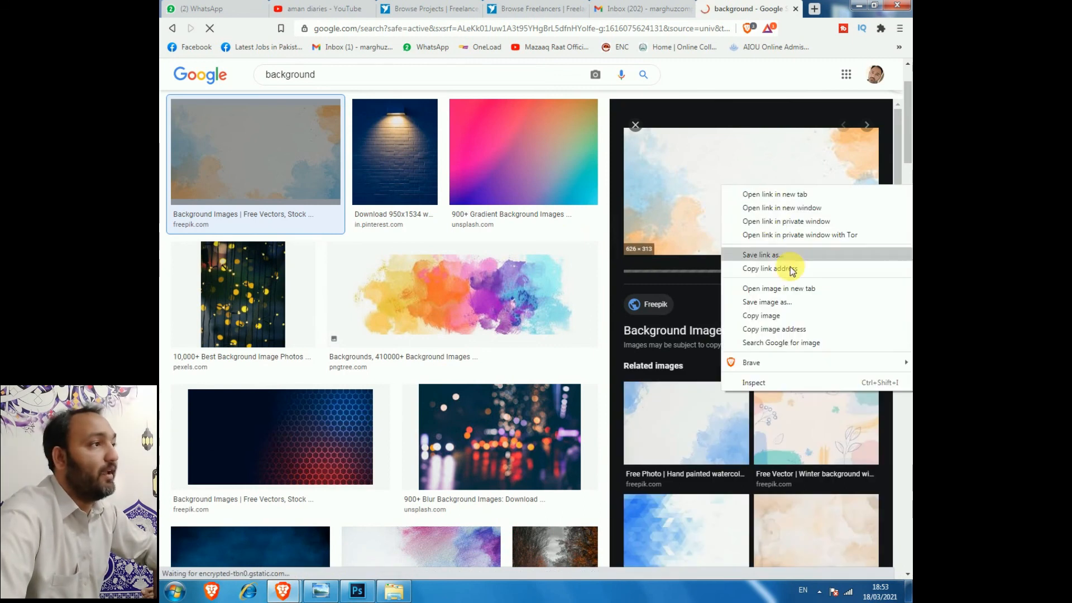
left_click(748, 287)
key("ctrl+Tab")
key("ctrl+shift+Tab")
key("ctrl+Tab")
key("ctrl+w")
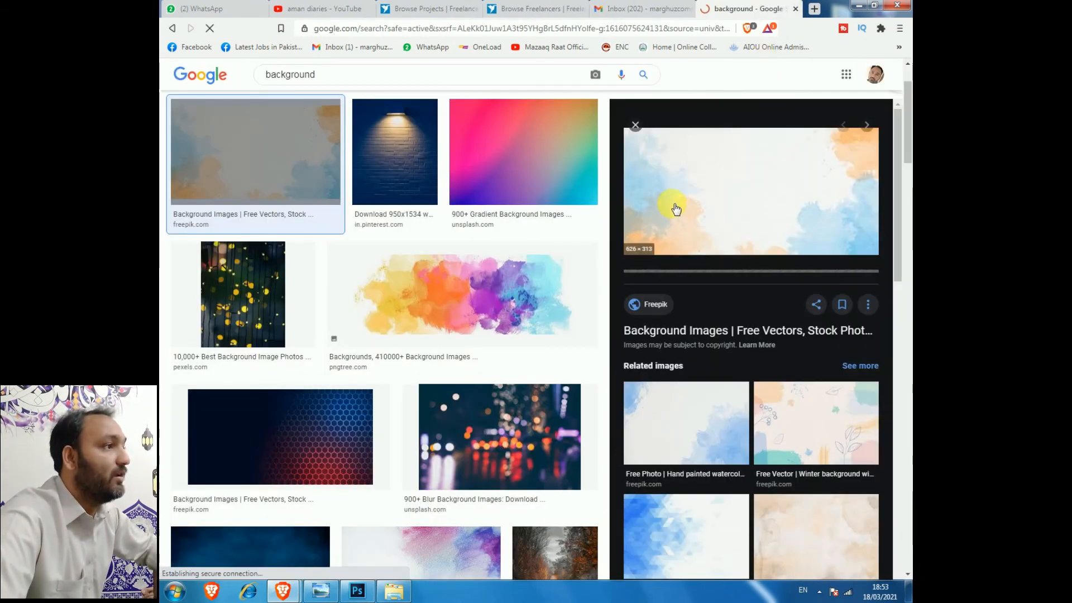
- Open the previewed watercolour background image in its own browser tab and bring up the options for saving or copying it
right_click(708, 192)
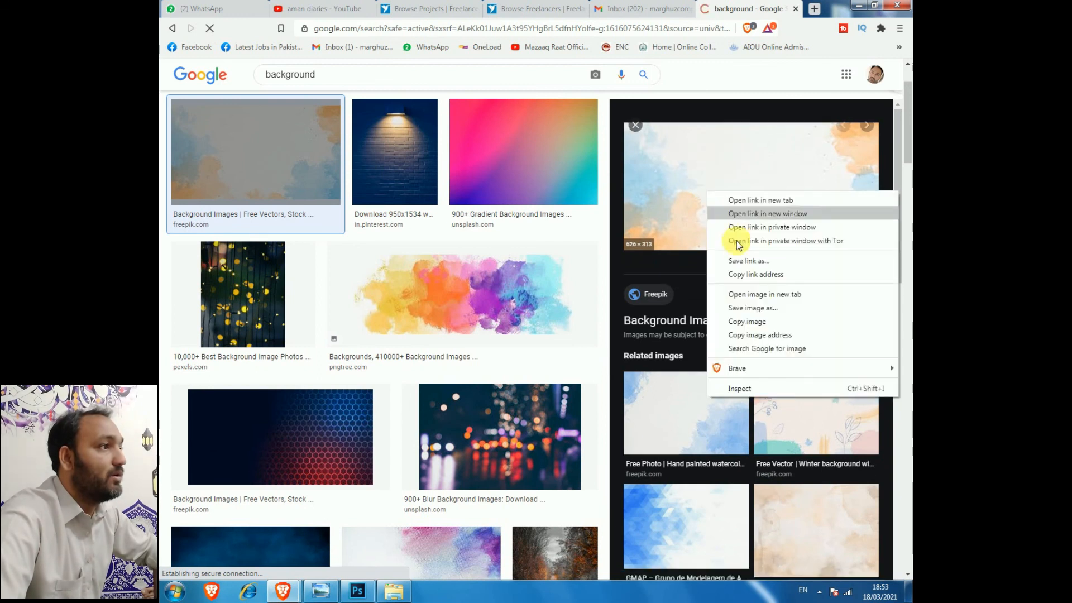
left_click(749, 294)
key("ctrl+Tab")
right_click(530, 300)
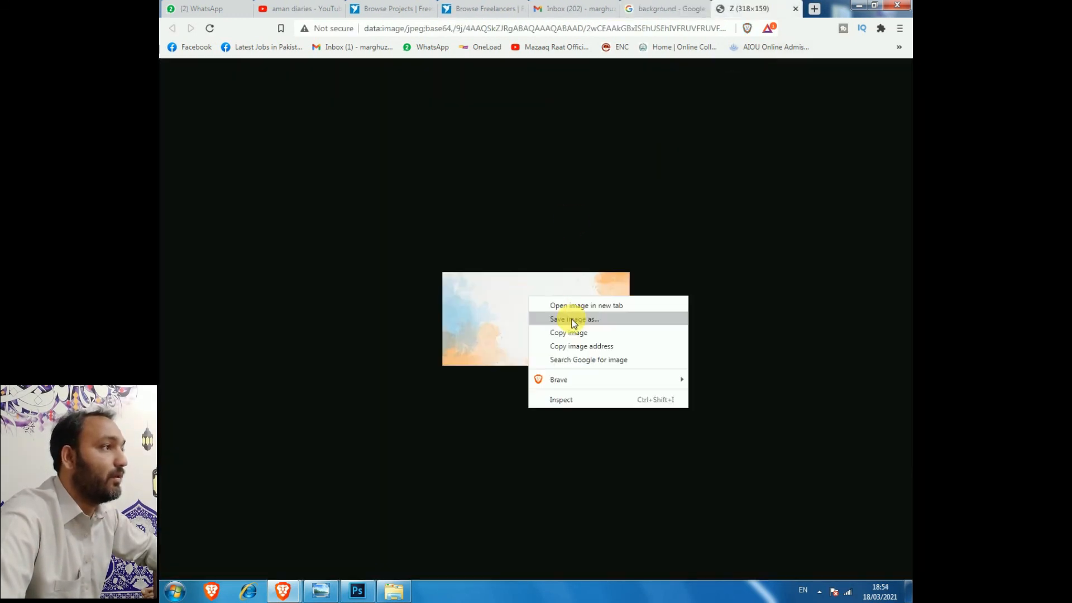